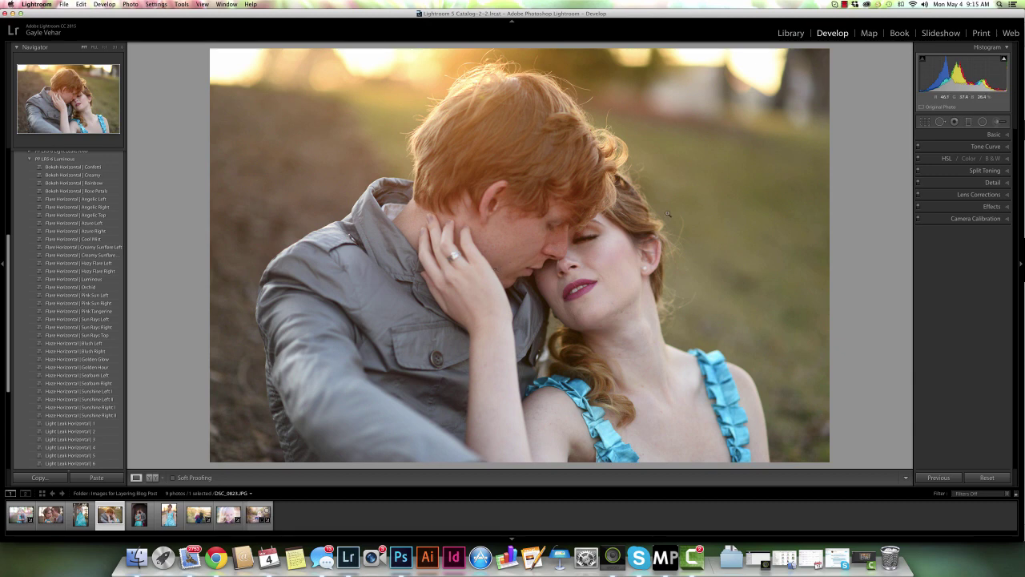
Apply the Flare Horizontal | Pink Sun Right preset to the photo with the Graduated Filter active.
left_click(968, 122)
left_click(981, 122)
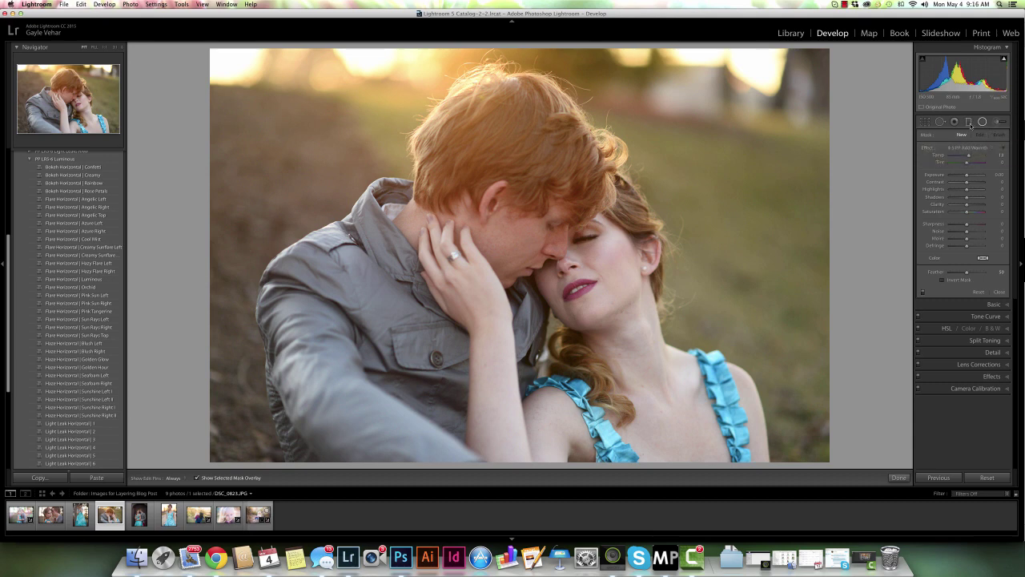
left_click(969, 122)
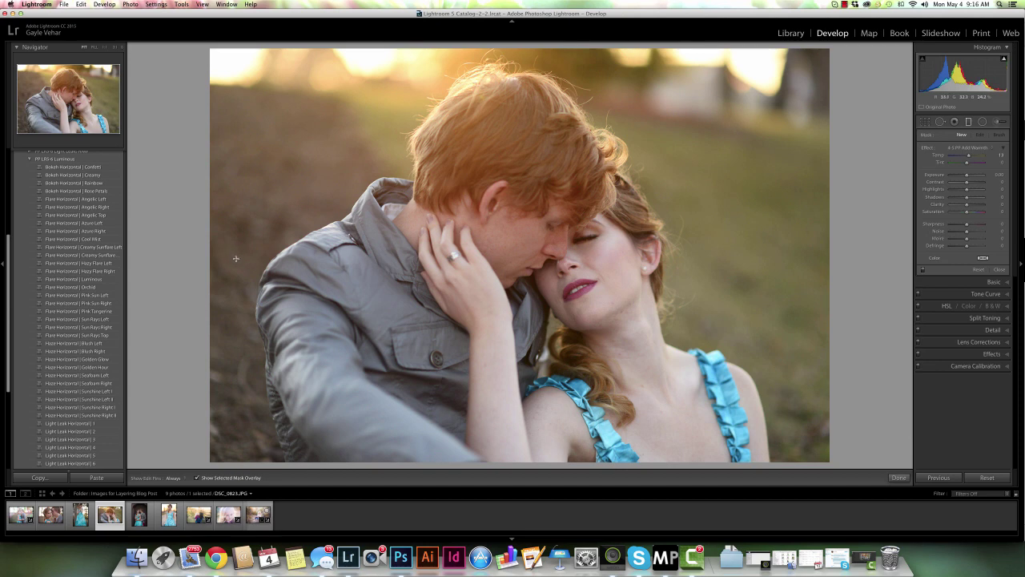
left_click(112, 305)
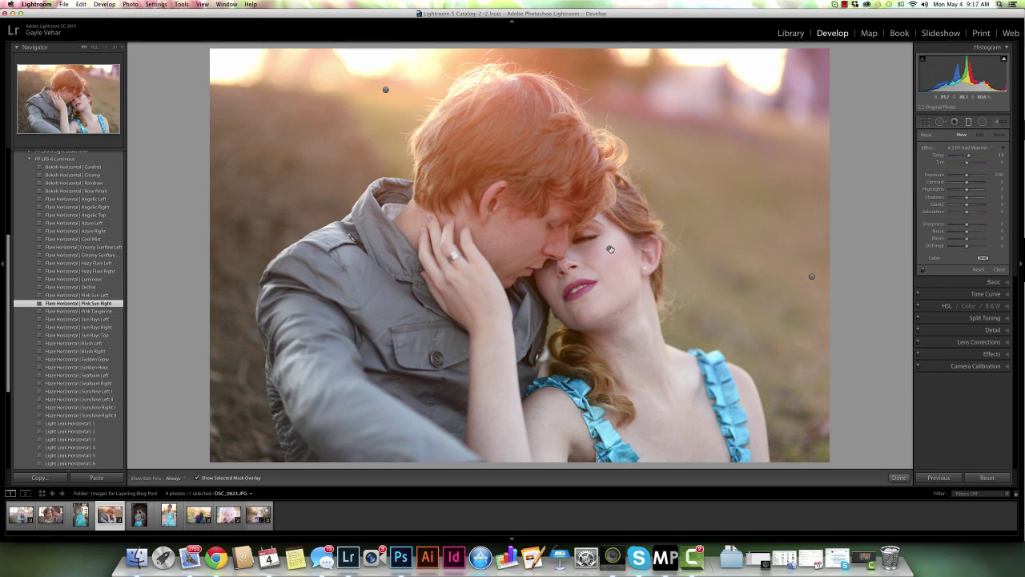
Select the graduated filter centred on the woman's face and erase part of its mask from the man's hair.
mouse_move(609, 248)
left_click(610, 249)
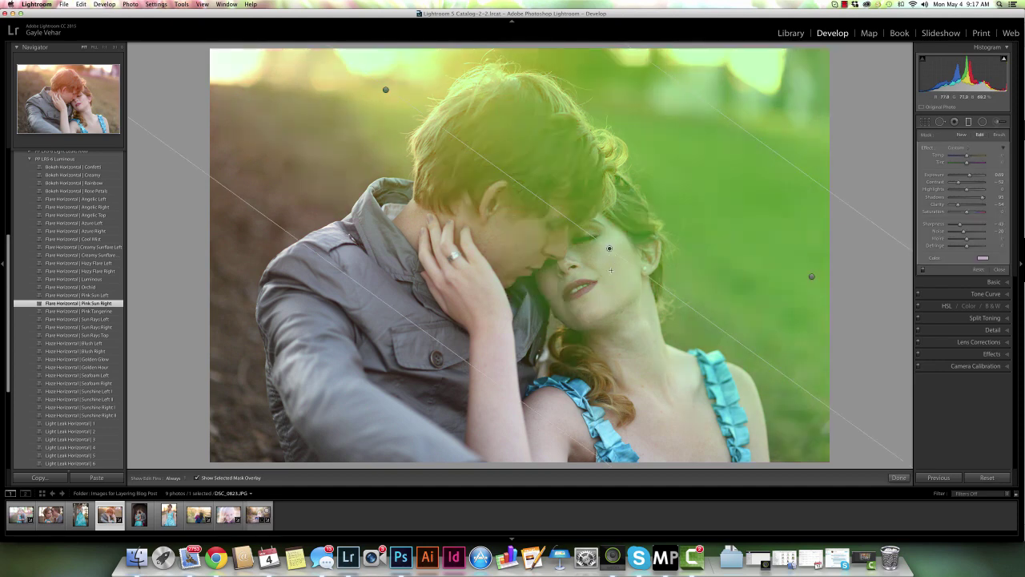
left_click(999, 134)
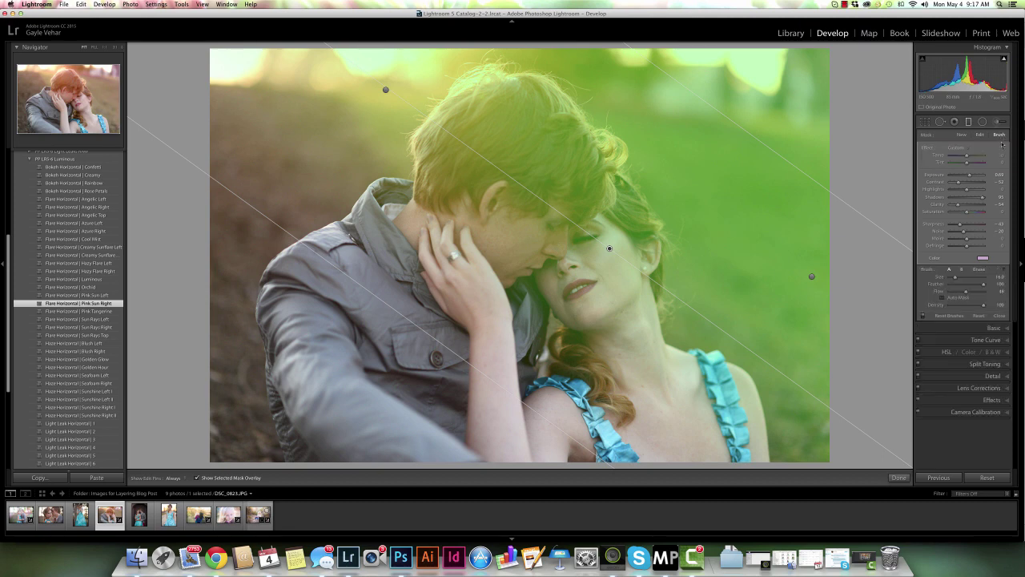
left_click(979, 269)
key("h")
mouse_move(495, 91)
left_mouse_down()
mouse_move(491, 112)
mouse_move(469, 118)
mouse_move(500, 126)
left_mouse_up()
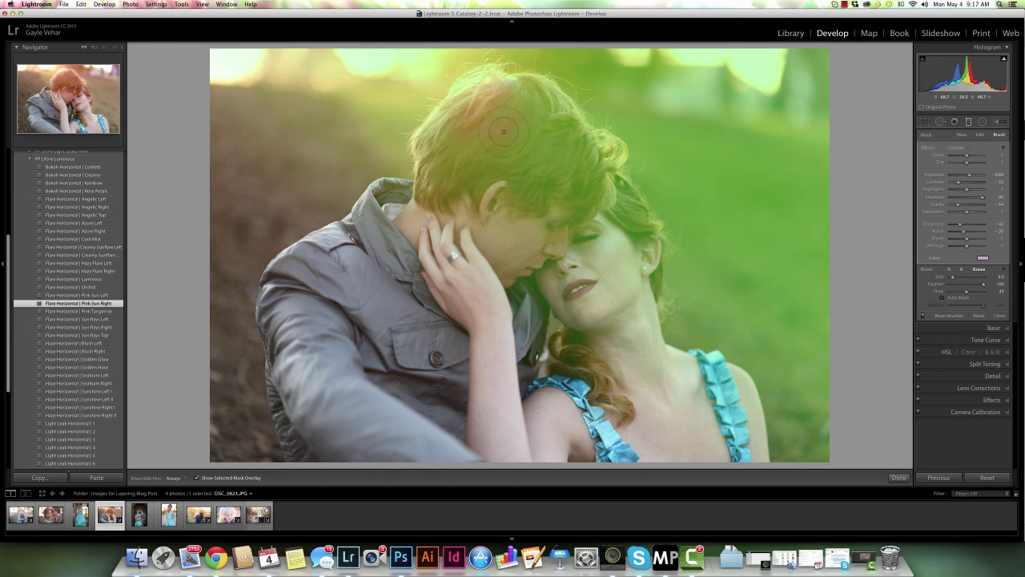
Enlarge the erase brush to size 18 and erase more of the filter's mask across the man's hair.
key("h")
key("bracketright")
key("bracketright")
key("bracketright")
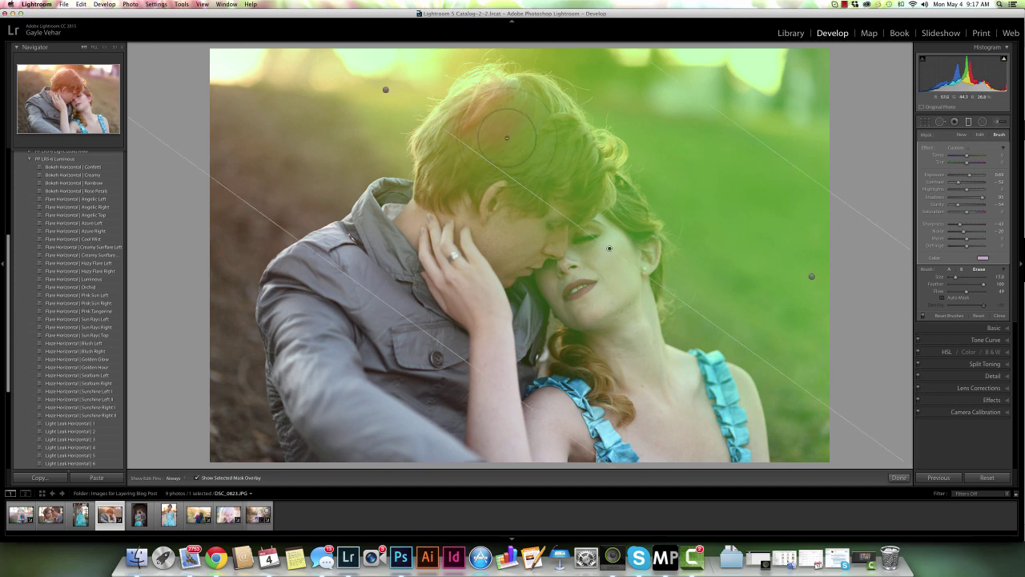
key("h")
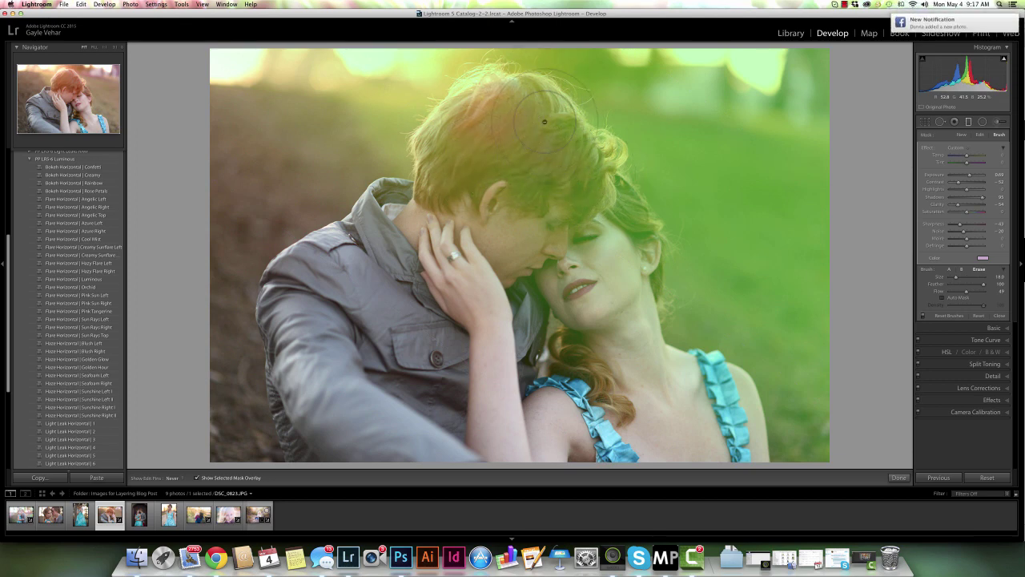
mouse_move(535, 94)
left_mouse_down()
mouse_move(489, 108)
mouse_move(425, 157)
left_mouse_up()
mouse_move(539, 108)
left_mouse_down()
mouse_move(472, 106)
mouse_move(445, 164)
mouse_move(452, 105)
mouse_move(468, 92)
mouse_move(488, 88)
mouse_move(533, 130)
left_mouse_up()
key("h")
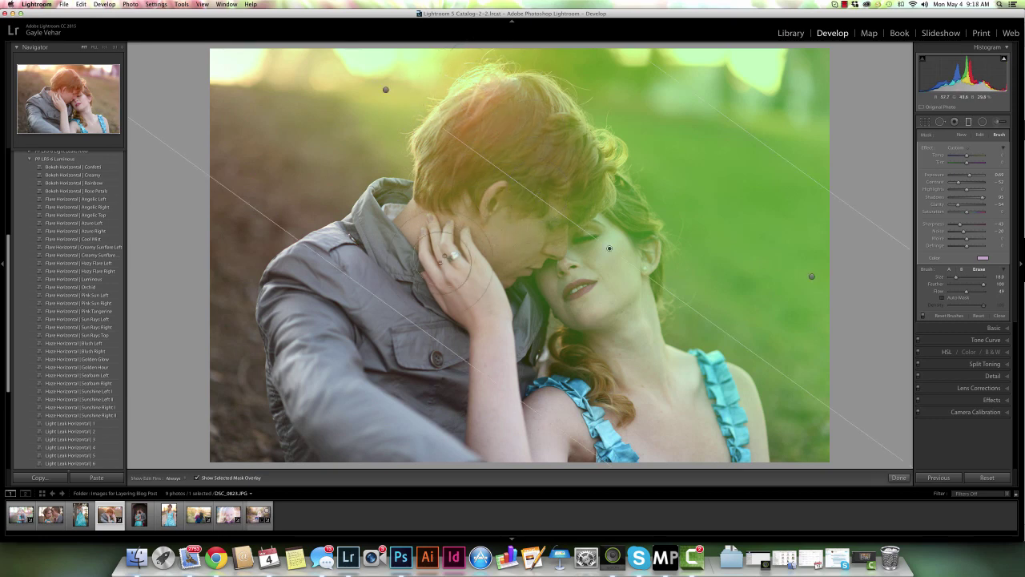
Toggle the selected mask overlay on and off to examine the area covered by the filter, leaving it hidden.
left_click(198, 479)
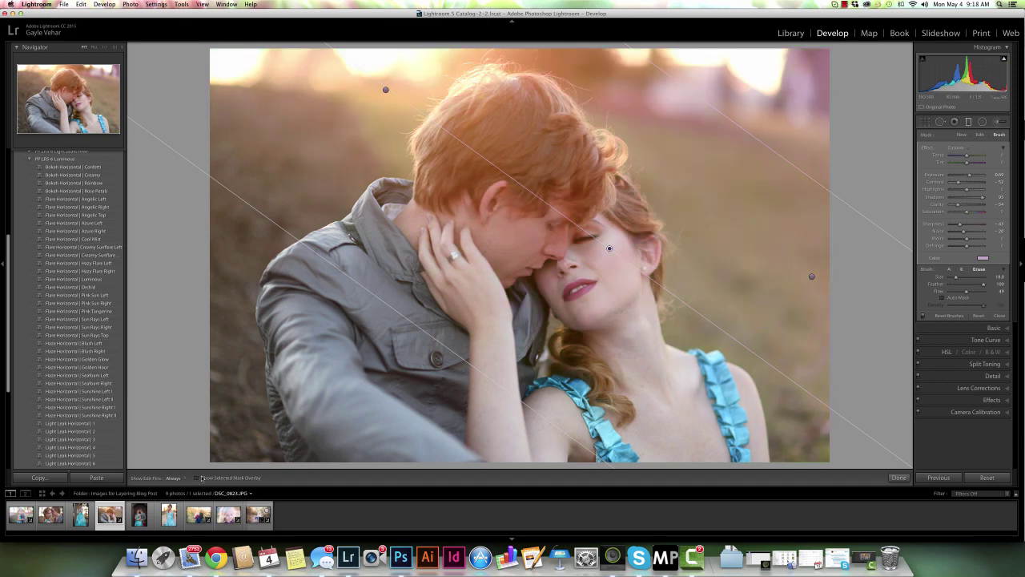
left_click(197, 478)
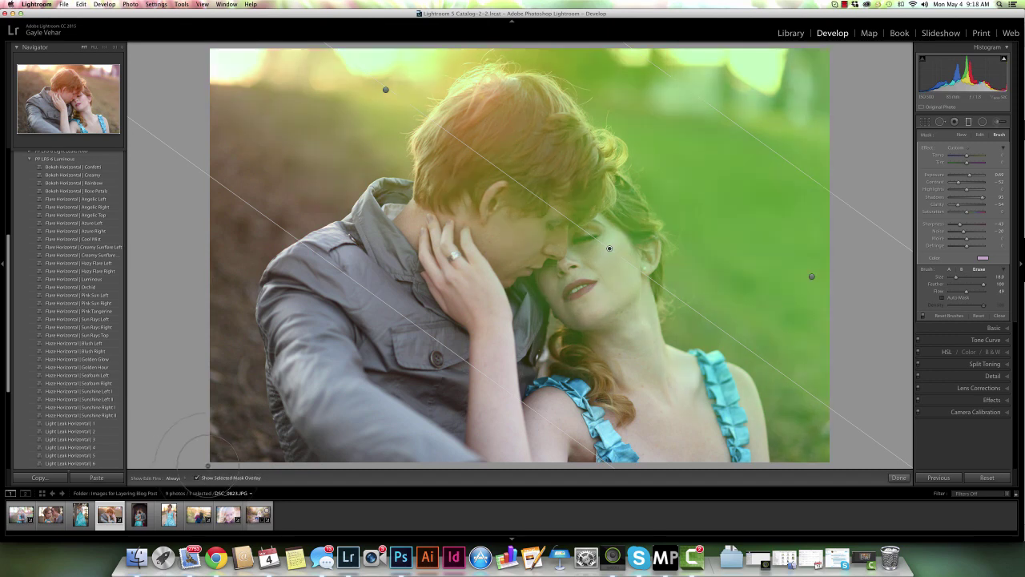
left_click(197, 478)
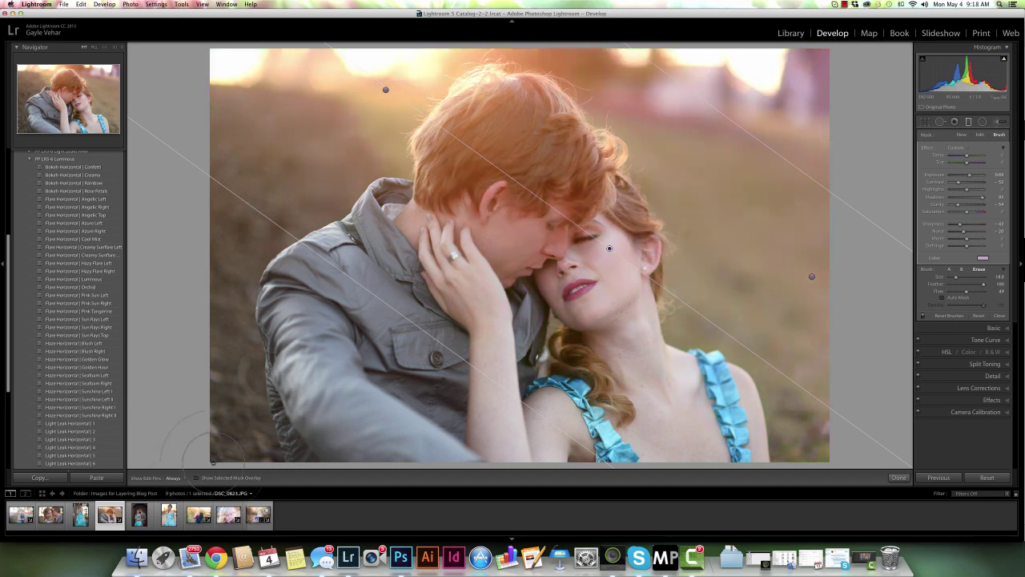
left_click(197, 478)
left_click(197, 478)
Select the graduated filter across the upper part of the photo and show its mask overlay.
left_click(385, 89)
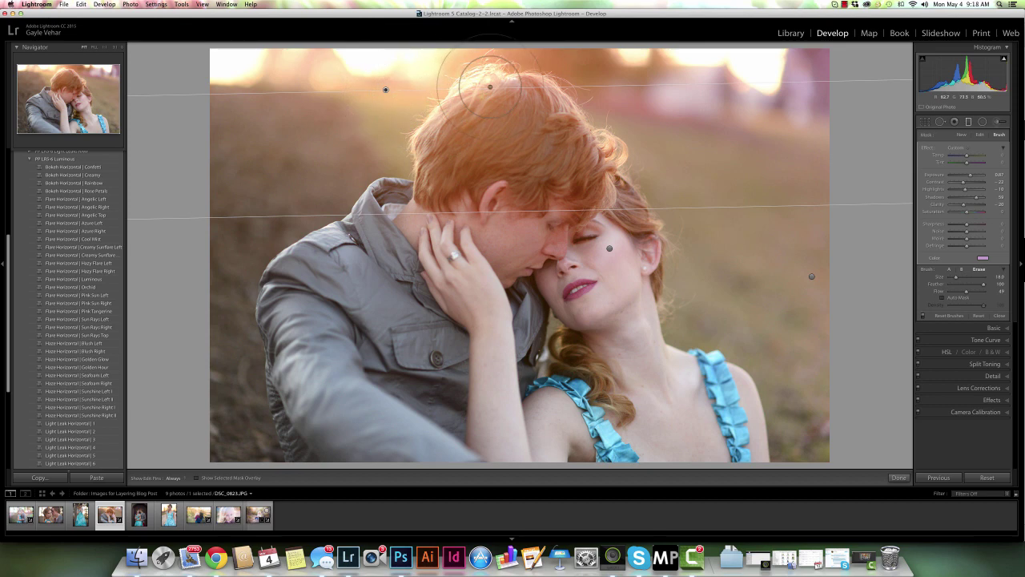
key("h")
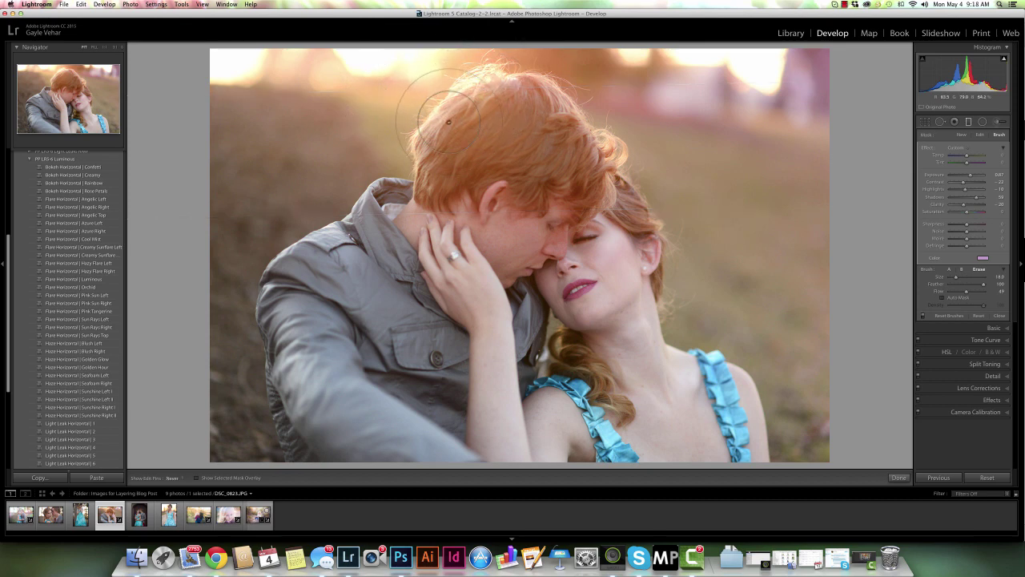
key("h")
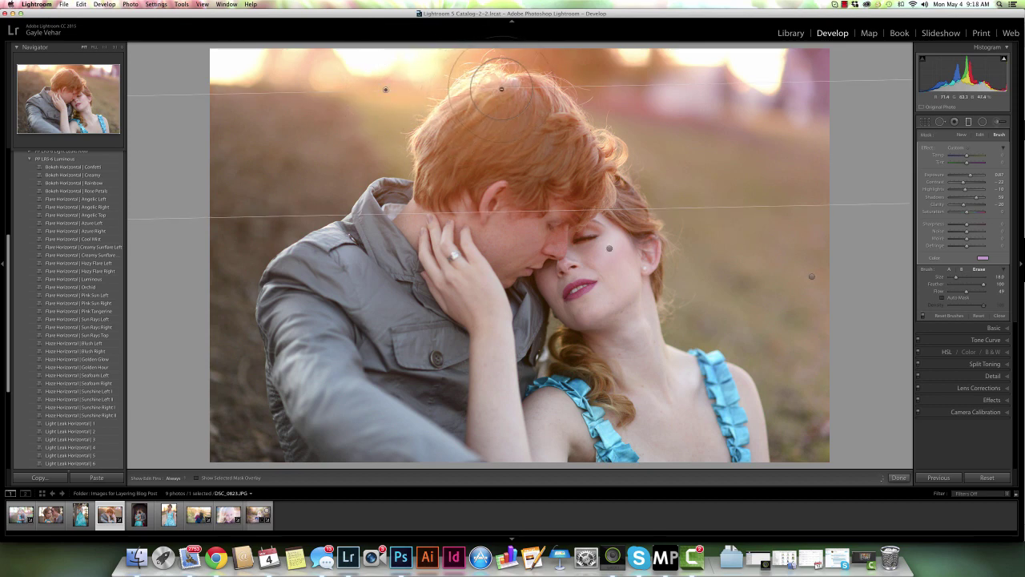
key("o")
key("h")
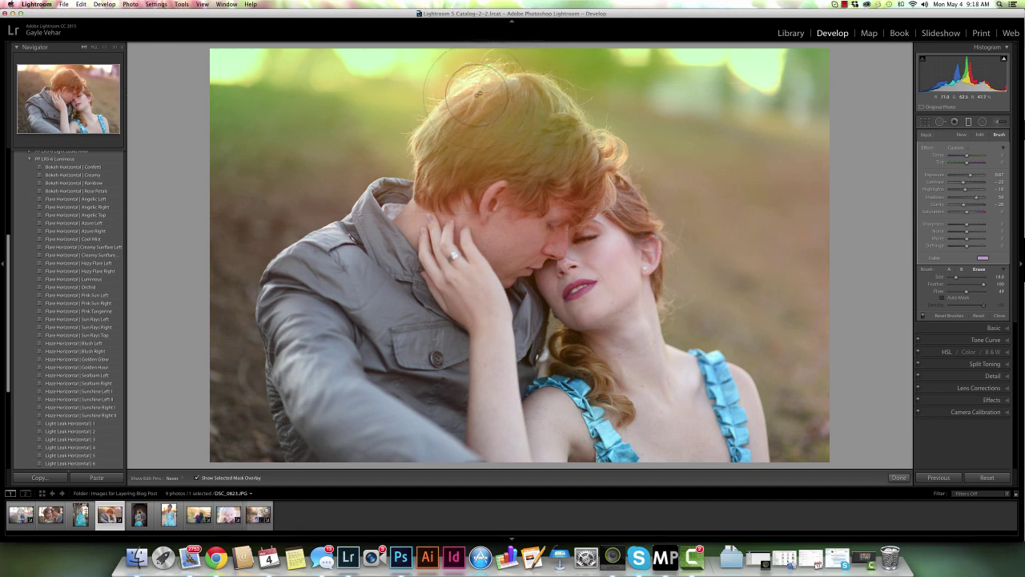
key("h")
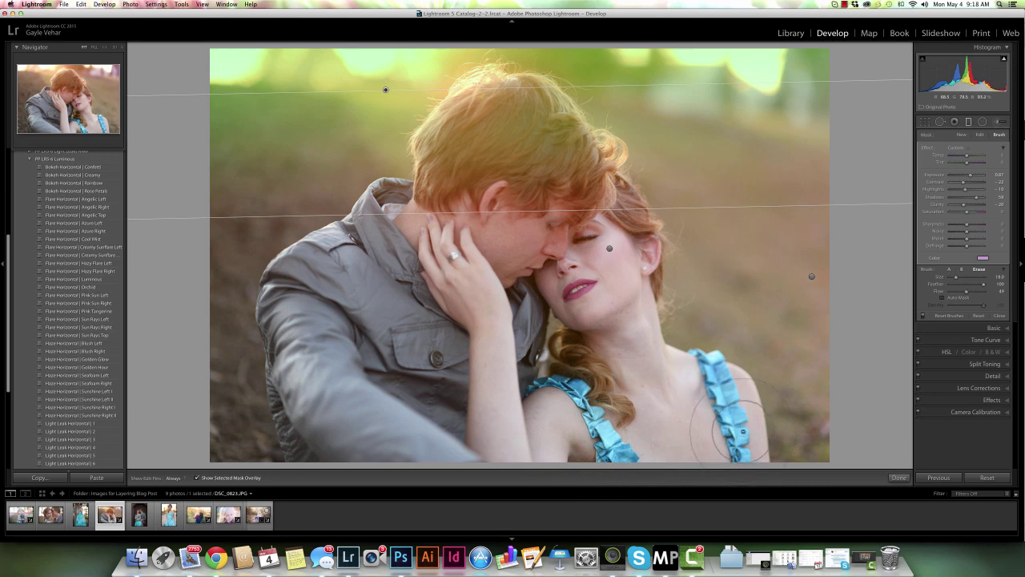
Paint this filter's effect onto the woman's lower face, neck and shoulders with brush A at size 23, and hide the overlay.
left_click(949, 270)
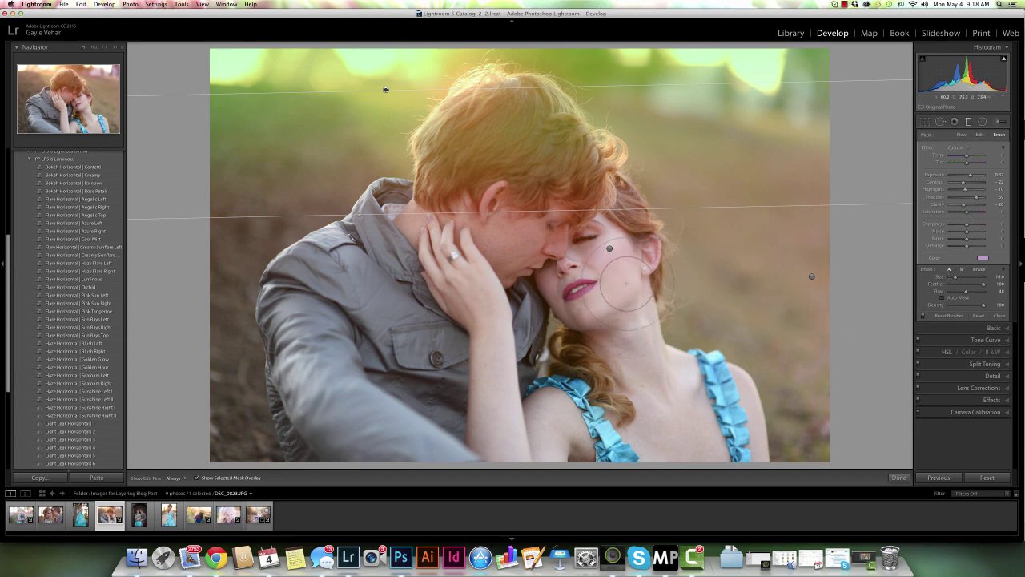
scroll(625, 285, "up", 6)
scroll(625, 288, "up", 1)
key("h")
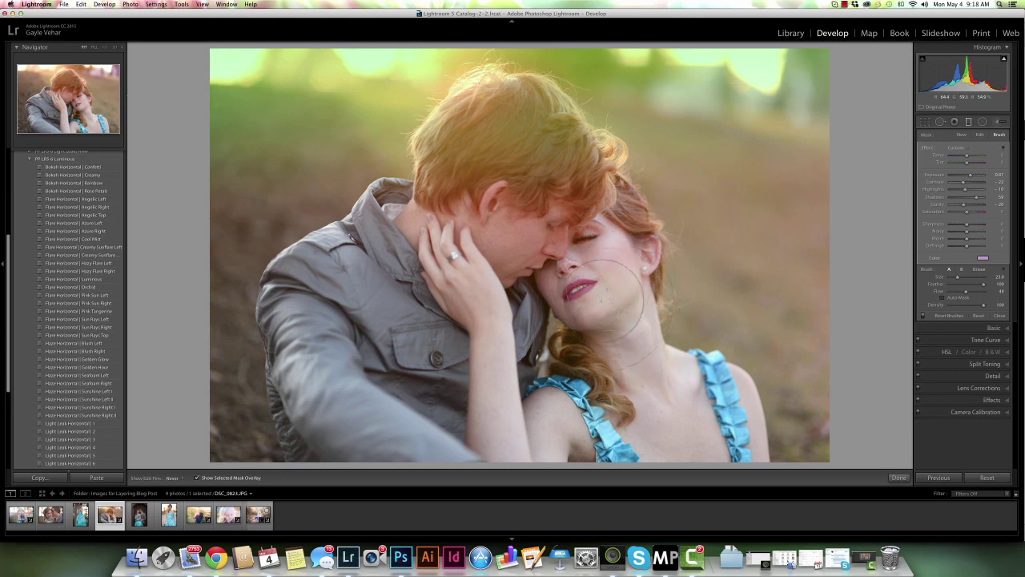
mouse_move(620, 321)
left_mouse_down()
mouse_move(619, 360)
mouse_move(628, 386)
mouse_move(701, 427)
mouse_move(724, 415)
mouse_move(591, 422)
mouse_move(583, 439)
mouse_move(601, 426)
mouse_move(594, 383)
mouse_move(590, 399)
mouse_move(554, 403)
mouse_move(568, 412)
mouse_move(613, 389)
mouse_move(626, 339)
mouse_move(618, 301)
mouse_move(677, 388)
mouse_move(716, 426)
mouse_move(706, 395)
mouse_move(733, 424)
mouse_move(647, 362)
mouse_move(669, 307)
left_mouse_up()
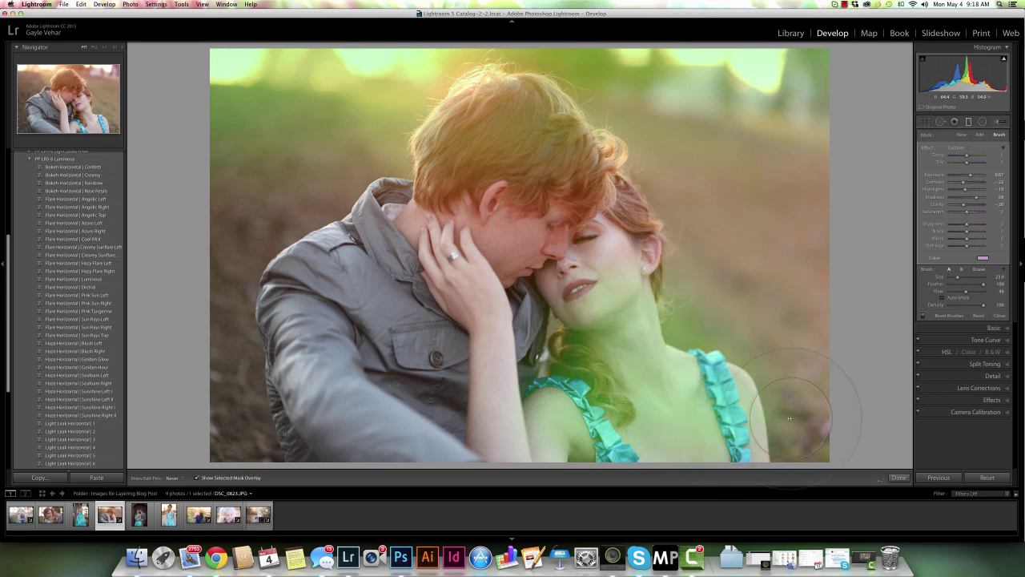
key("h")
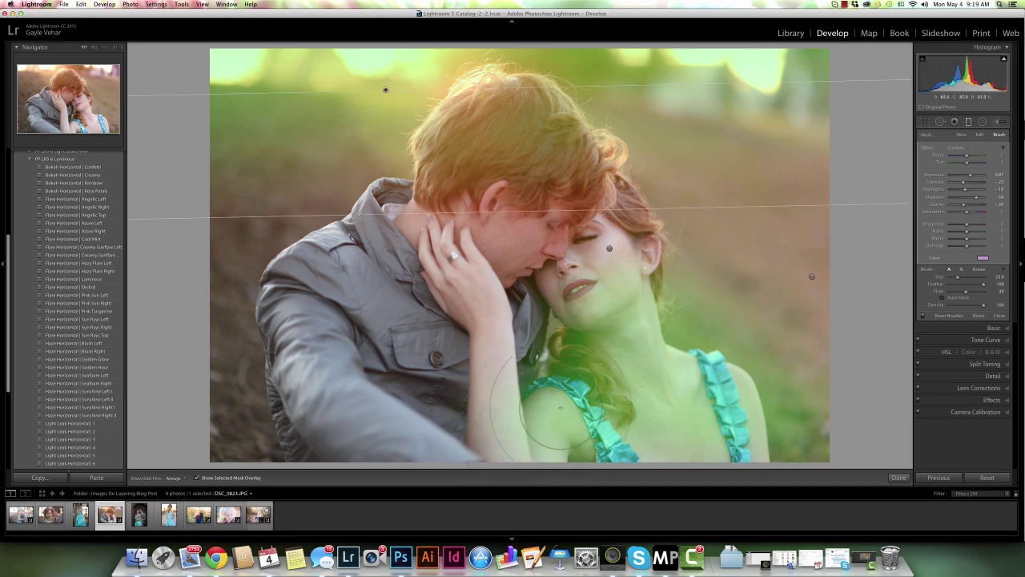
key("o")
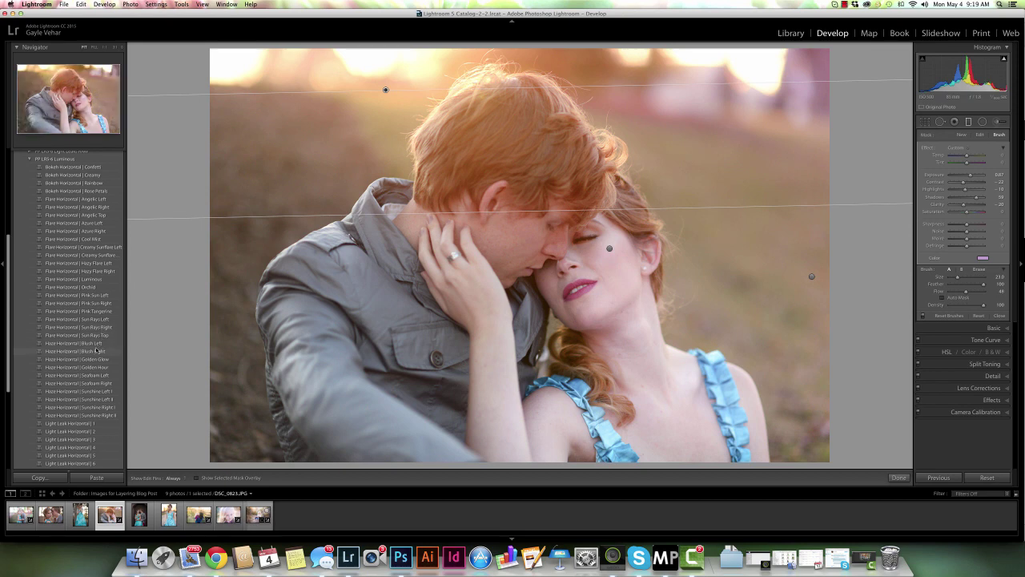
Apply the Flare Horizontal | Hazy Flare Left preset and select one of its radial filters in the background behind the man.
left_click(90, 263)
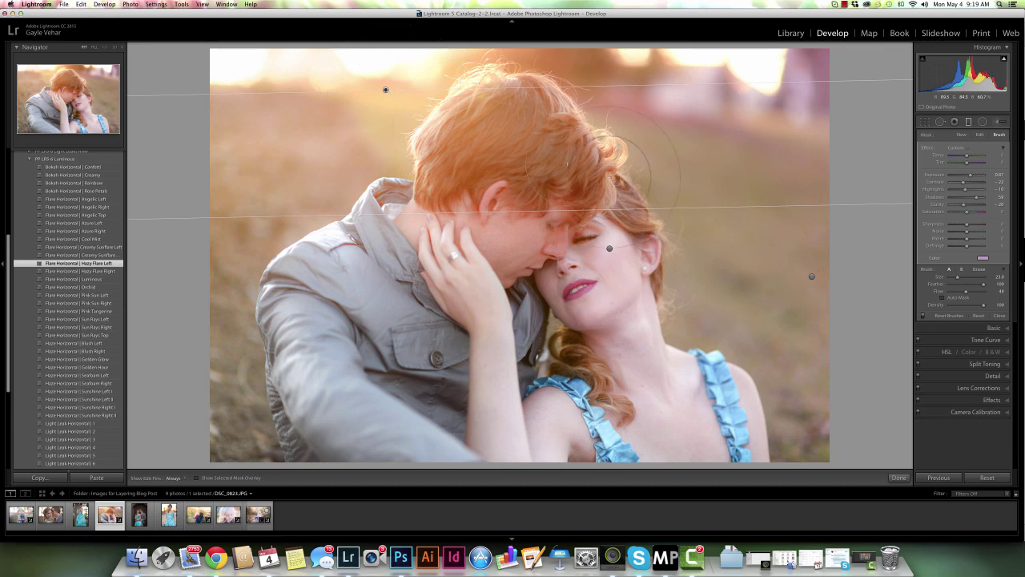
left_click(983, 122)
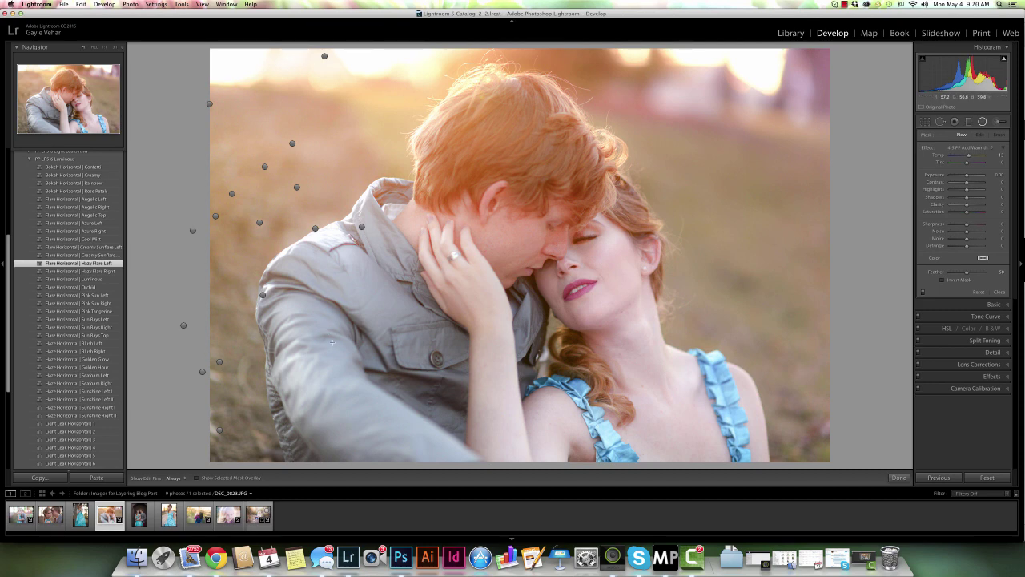
left_click(260, 222)
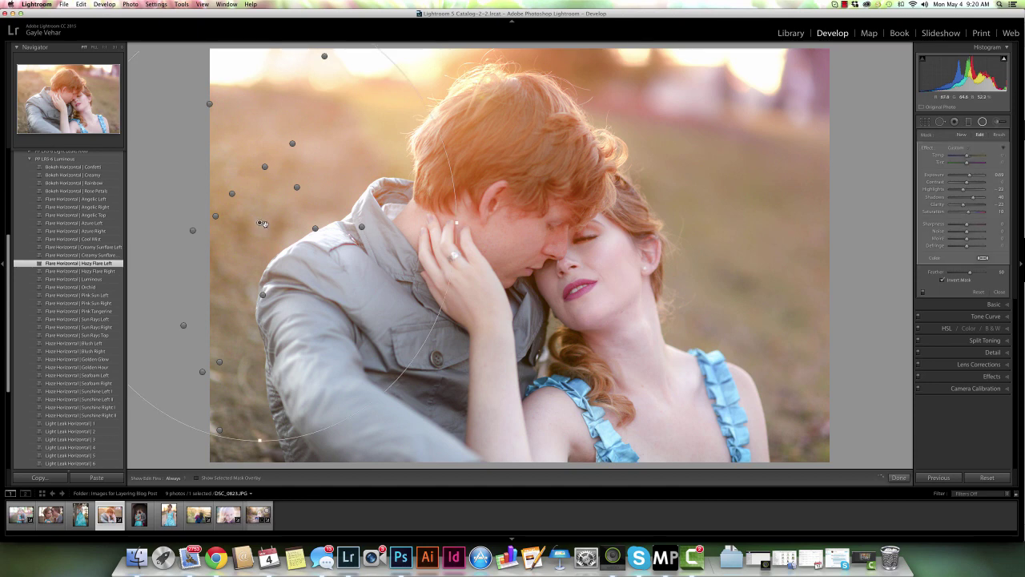
left_click(232, 194)
Brush the selected radial filter's effect onto the woman's chin, neck and hair, and check the coverage with the mask overlay.
left_click(1000, 135)
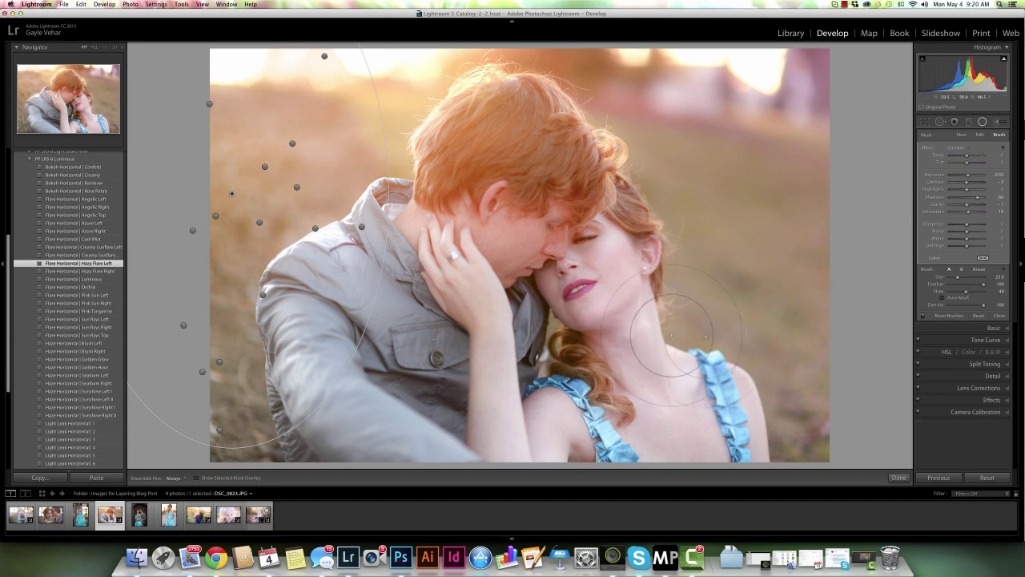
scroll(615, 346, "up", 2)
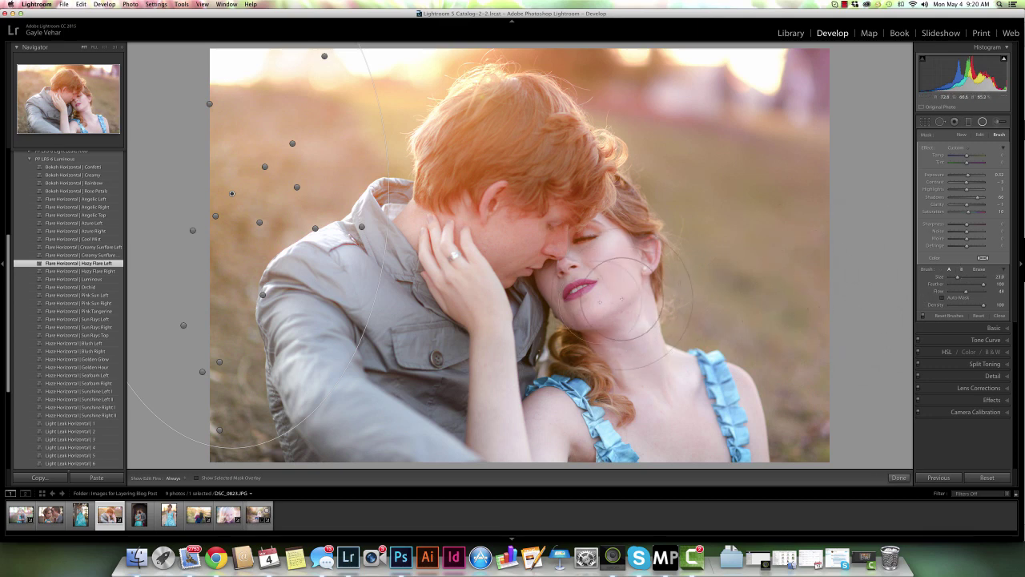
left_click_drag(624, 305, 609, 376)
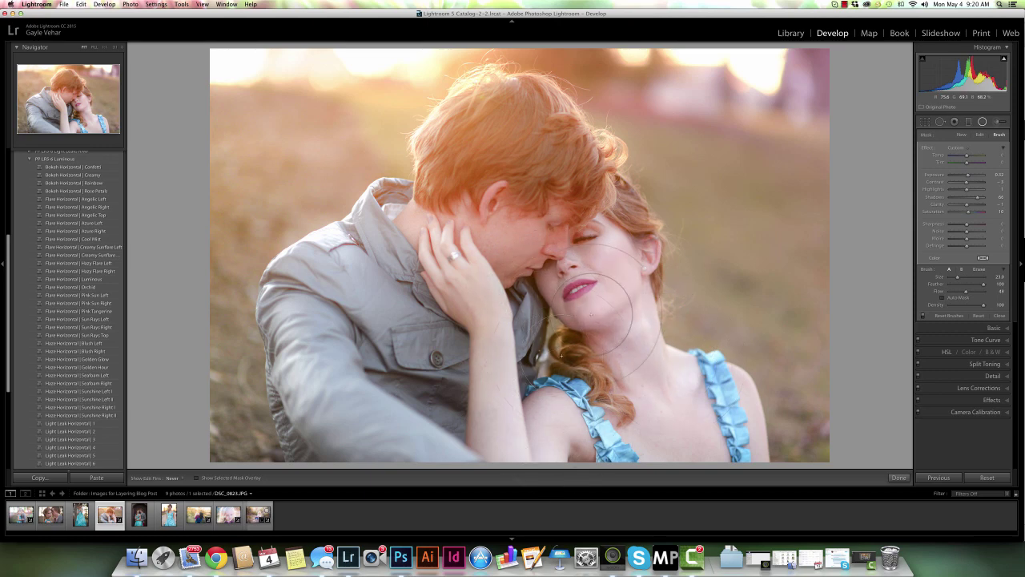
key("h")
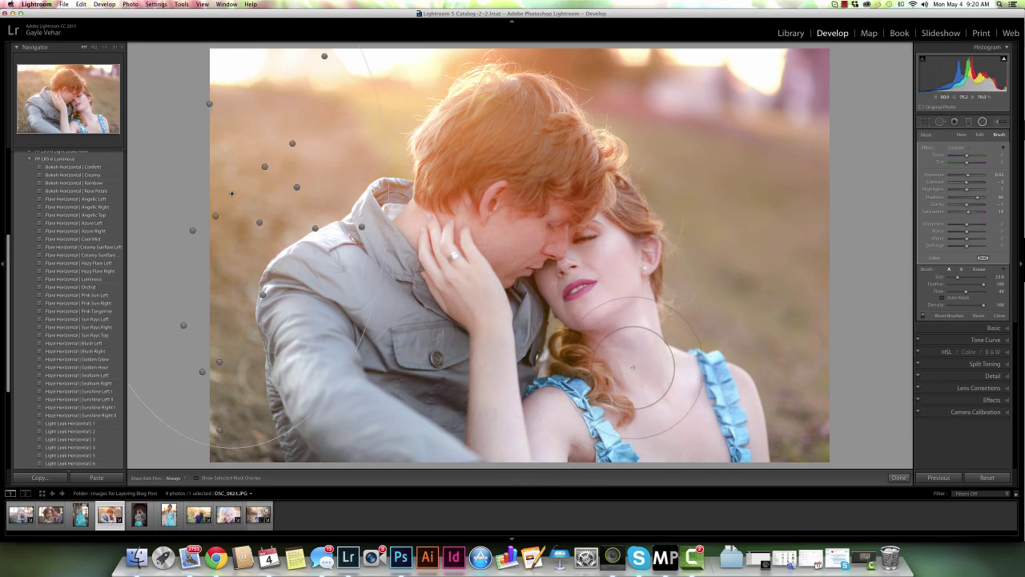
key("o")
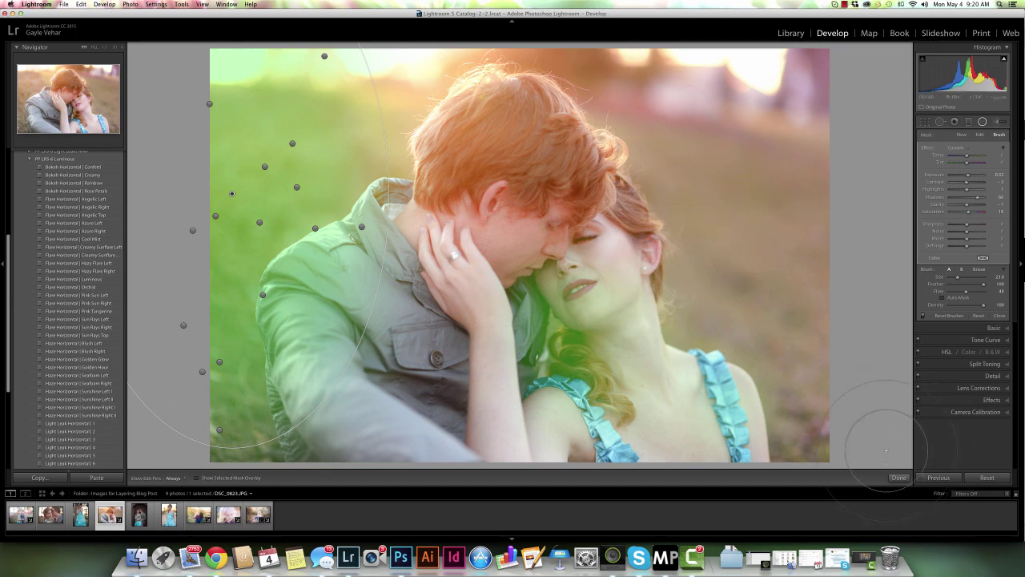
key("o")
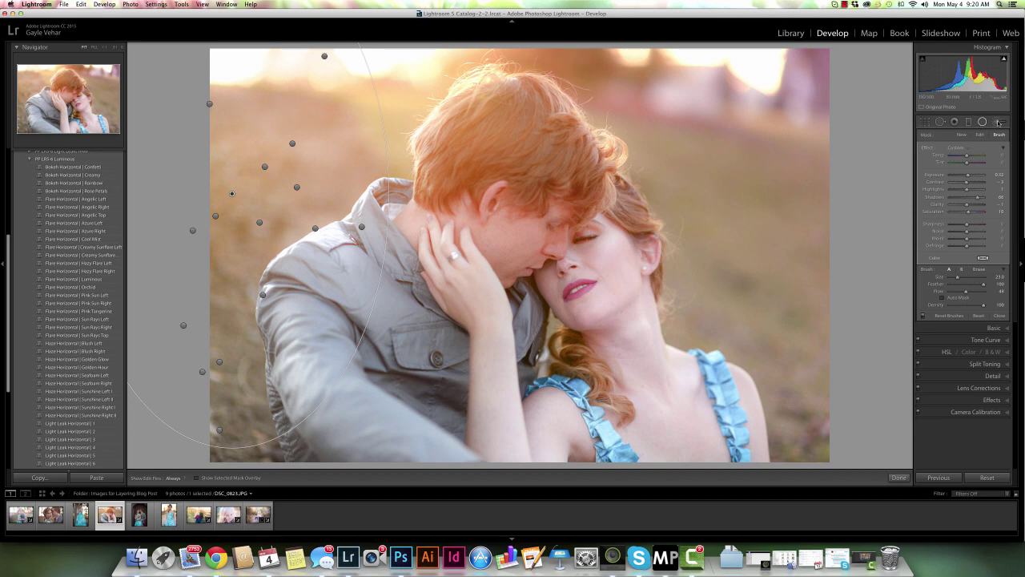
Paint the 4-5 PP Add Warmth effect onto the woman's chin and neck with the Adjustment Brush, and finish the adjustment.
left_click(999, 121)
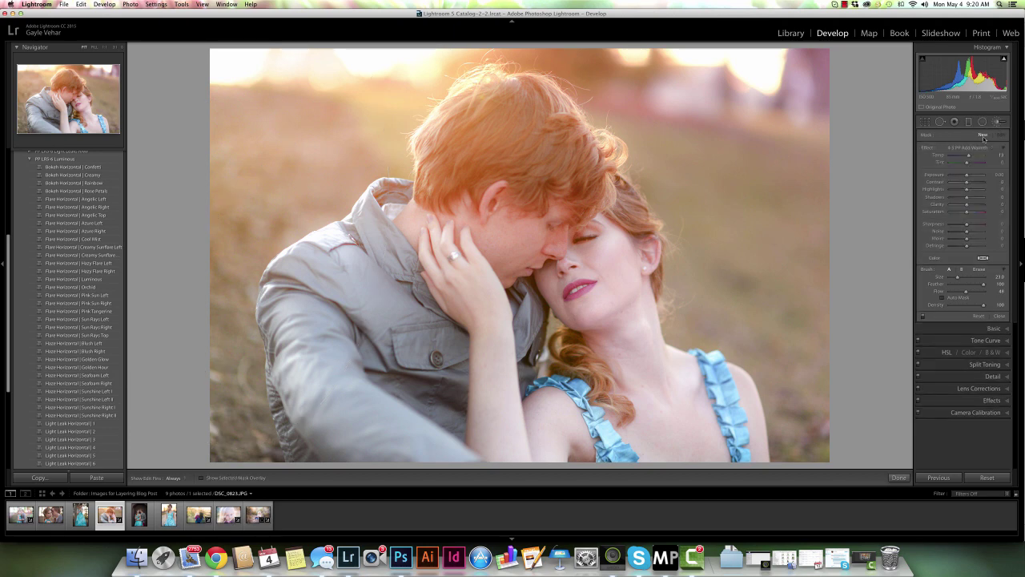
left_click(971, 148)
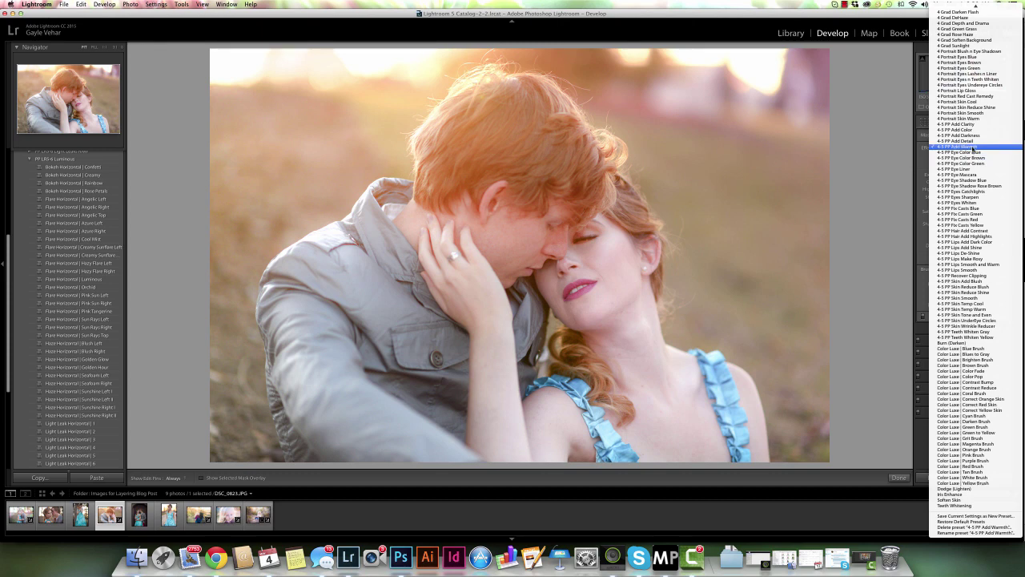
left_click(973, 147)
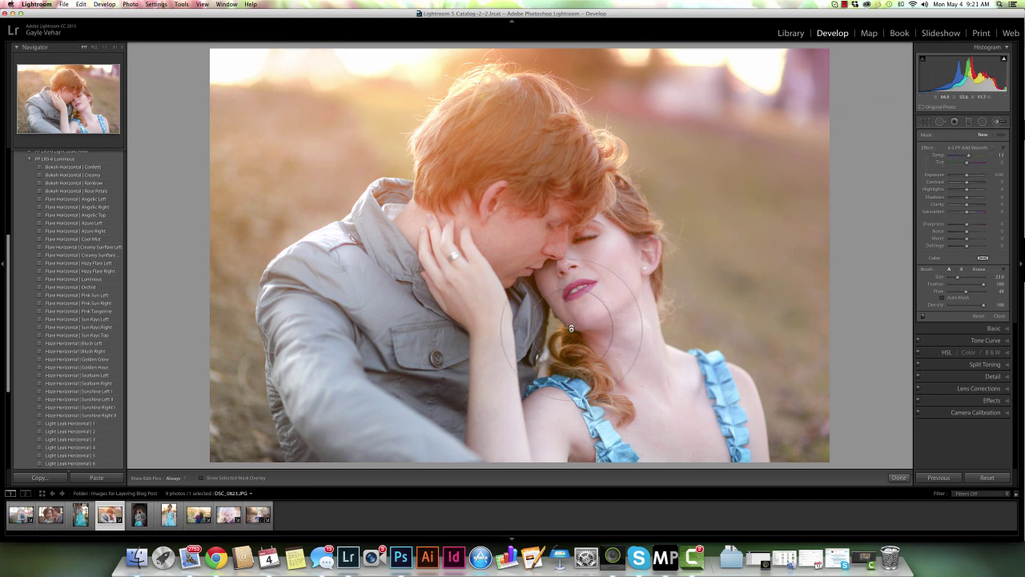
key("h")
left_click(604, 325)
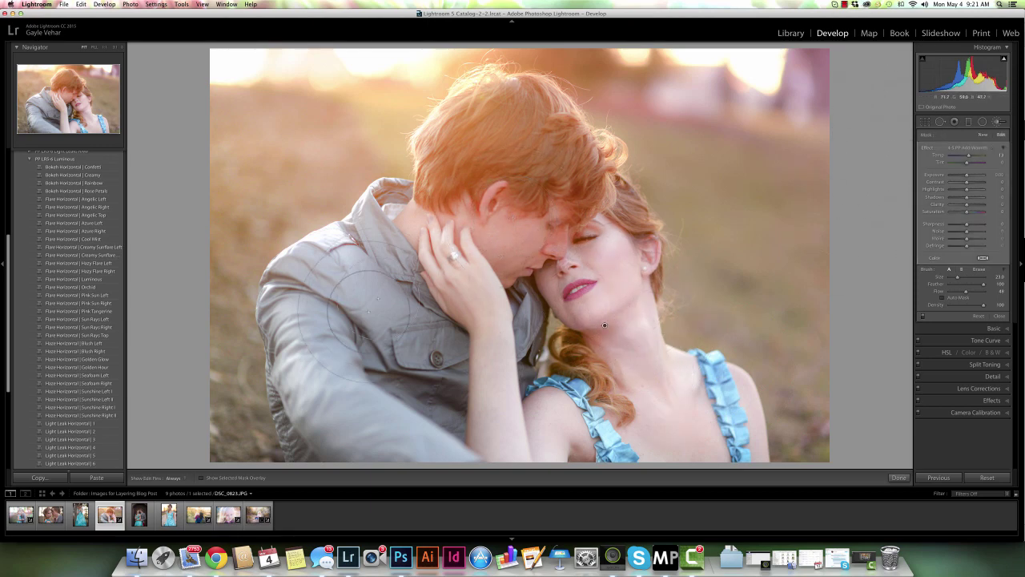
left_click(899, 477)
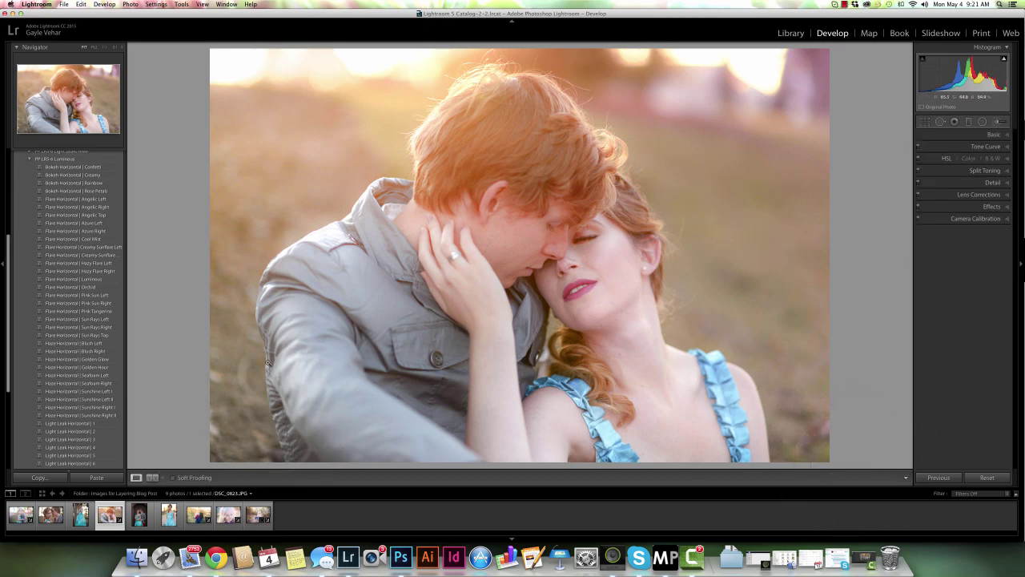
Compare the photo before and after side by side, and examine the colour options for the adjustment mask overlay.
left_click(152, 477)
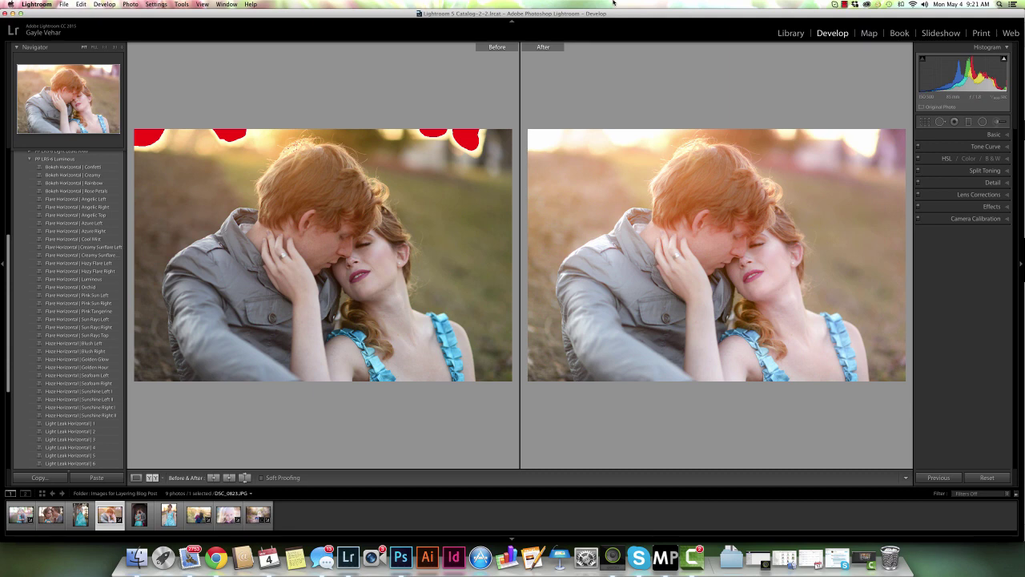
left_click(182, 4)
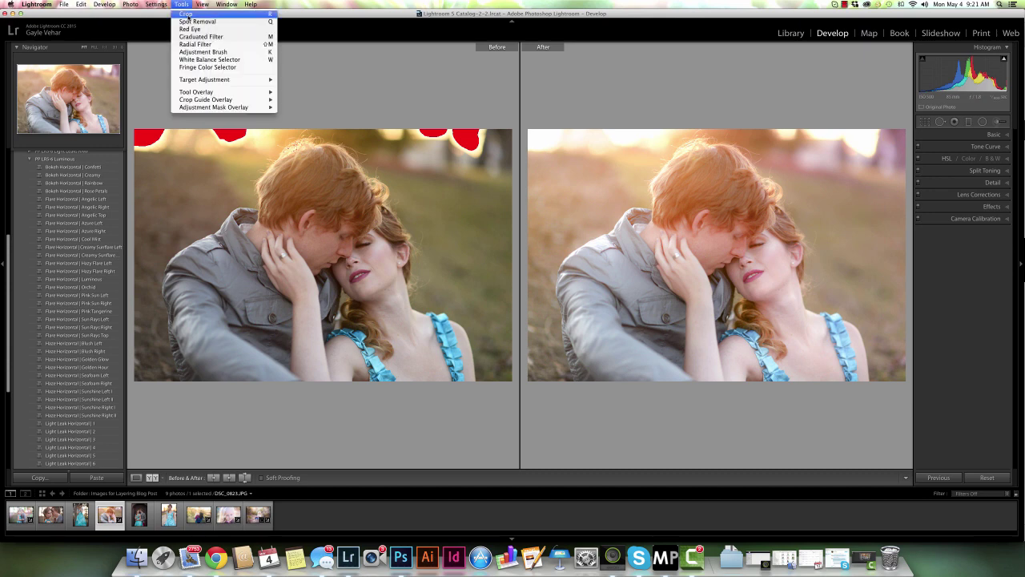
mouse_move(195, 95)
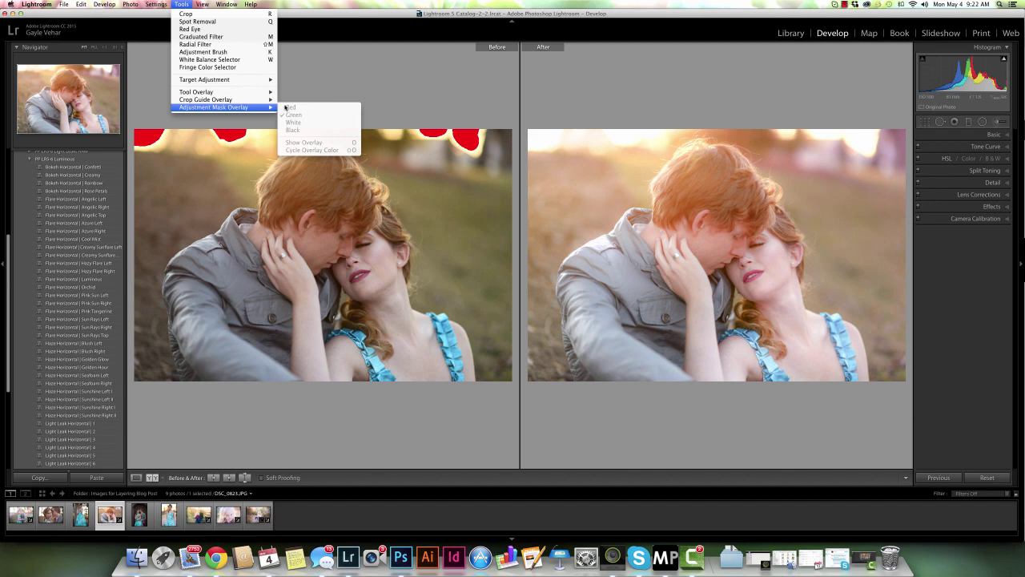
left_click(187, 7)
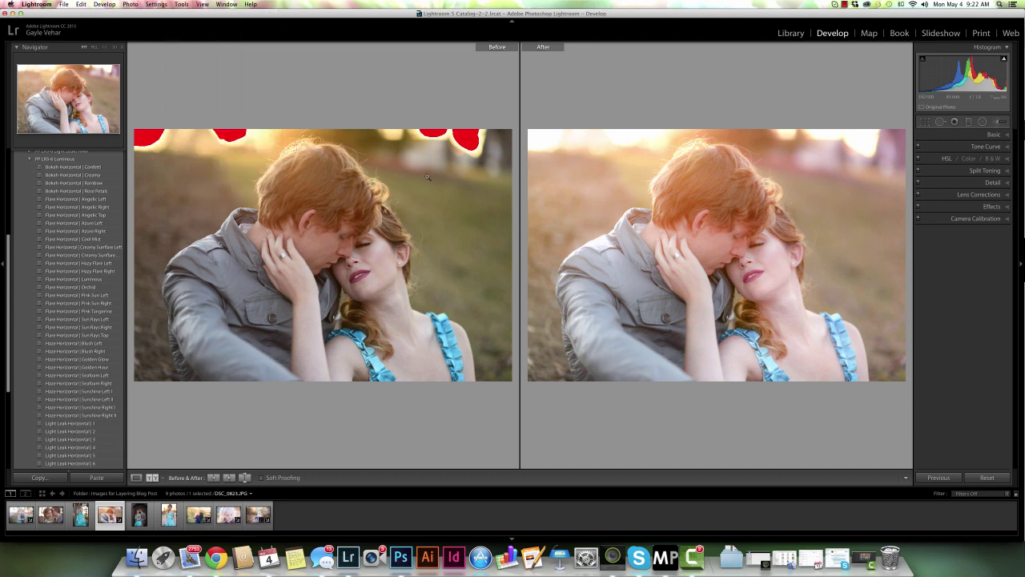